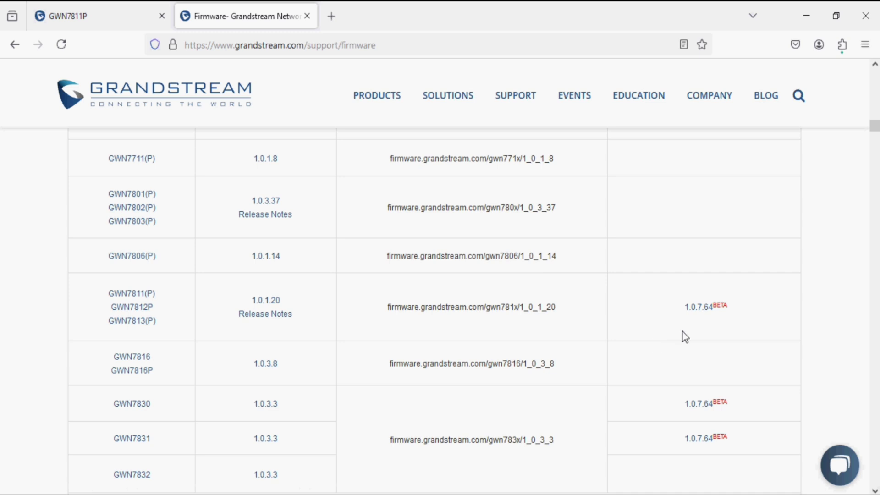
Step: Open the 1.0.7.64 BETA firmware link in the GWN7811(P) row of the firmware support page
{"action": "left_click", "coordinate": [699, 307]}
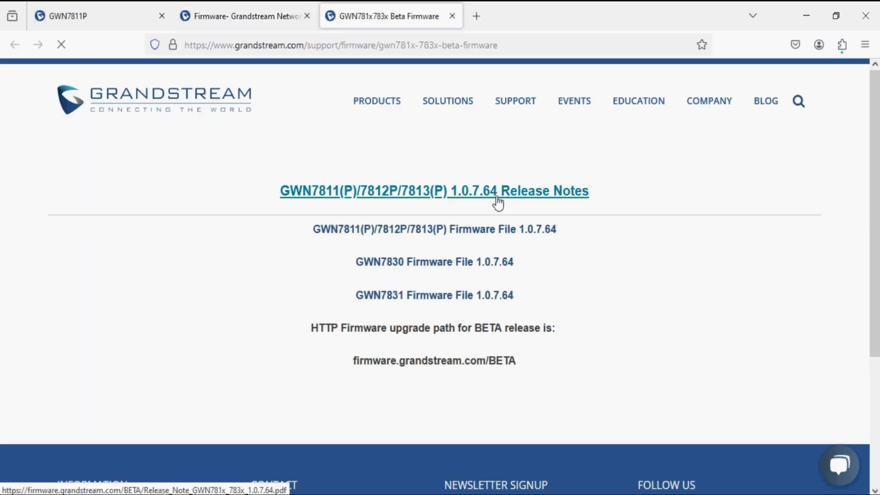
Step: Open the 1.0.7.64 release notes PDF and jump to its Enhancements section
{"action": "left_click", "coordinate": [498, 201]}
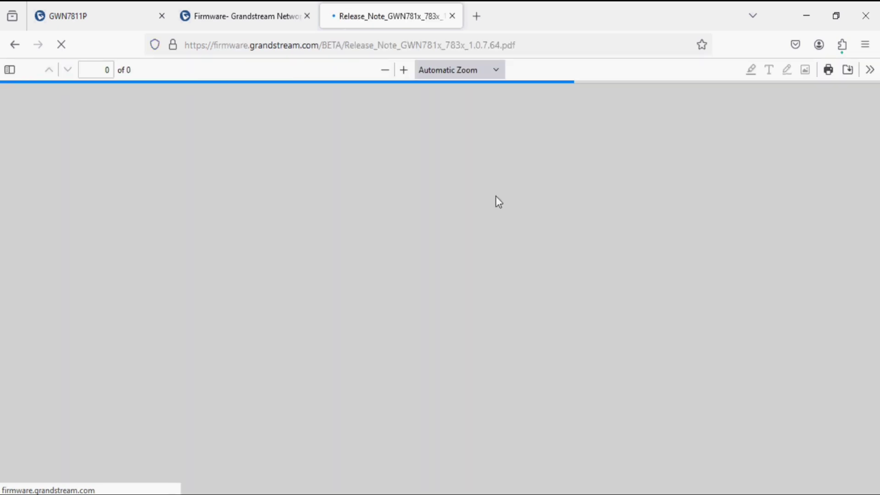
{"action": "scroll", "coordinate": [408, 339], "scroll_direction": "down", "scroll_amount": 3}
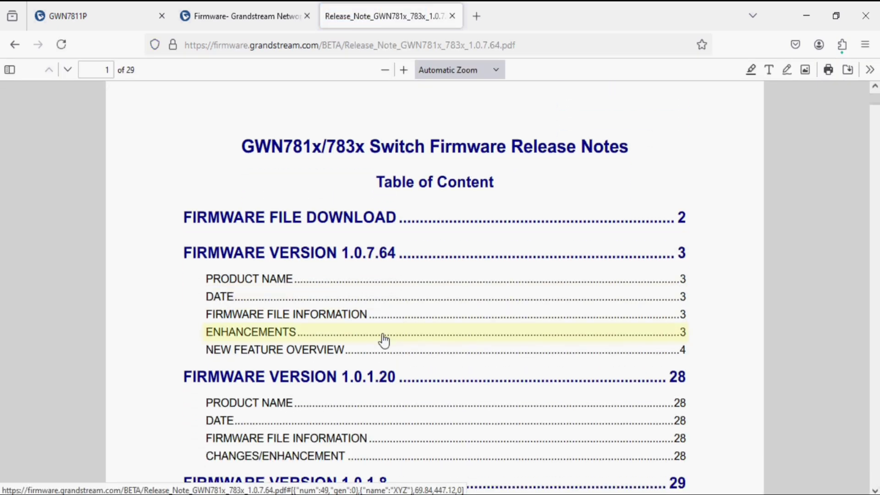
{"action": "left_click", "coordinate": [253, 336]}
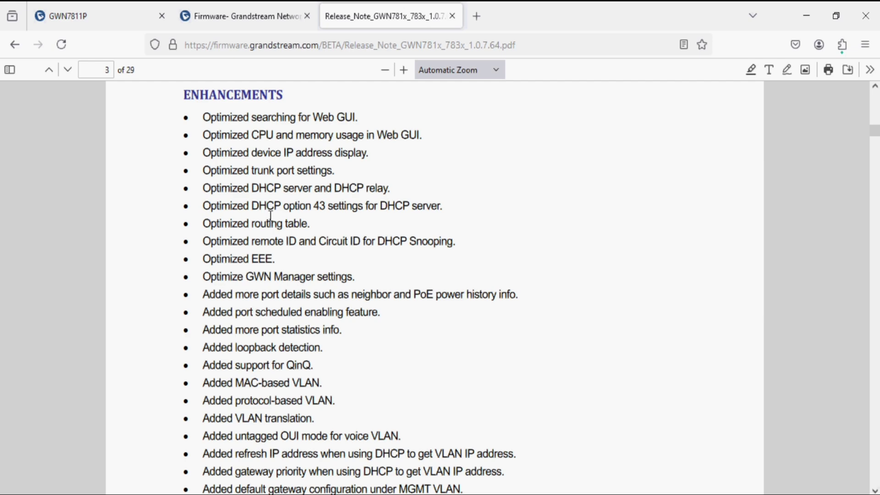
{"action": "scroll", "coordinate": [281, 170], "scroll_direction": "down", "scroll_amount": 7}
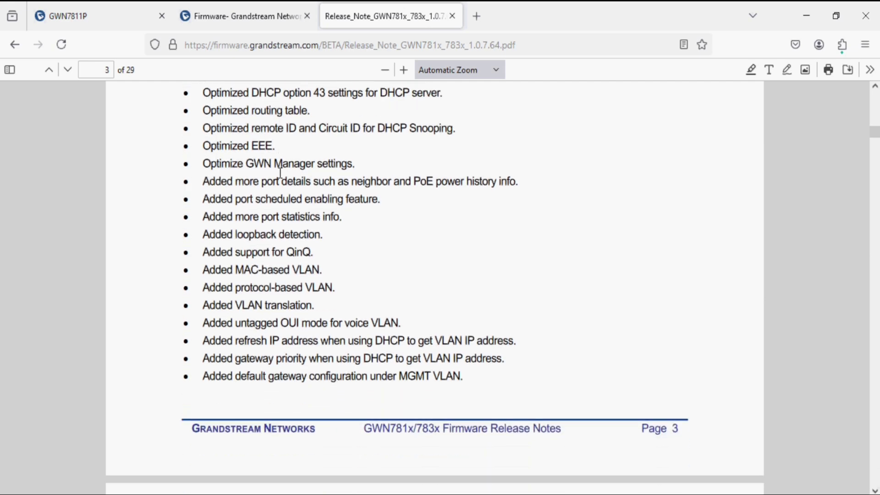
{"action": "scroll", "coordinate": [280, 174], "scroll_direction": "down", "scroll_amount": 11}
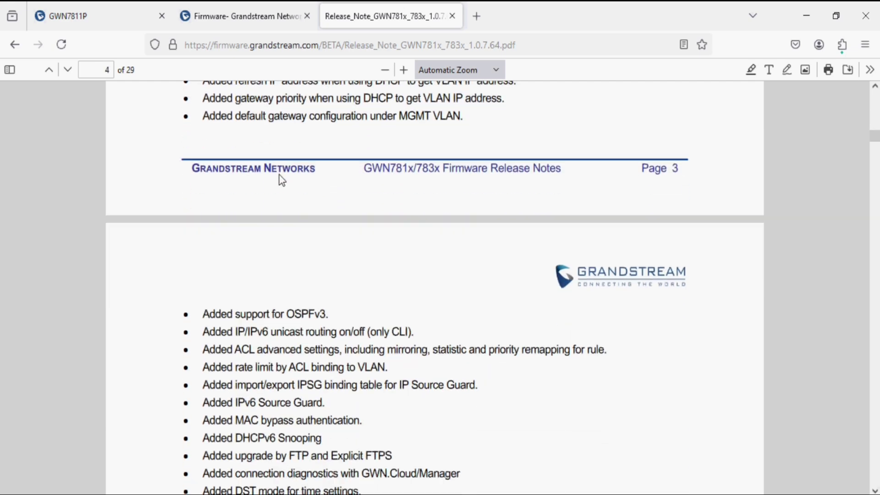
{"action": "scroll", "coordinate": [282, 180], "scroll_direction": "down", "scroll_amount": 6}
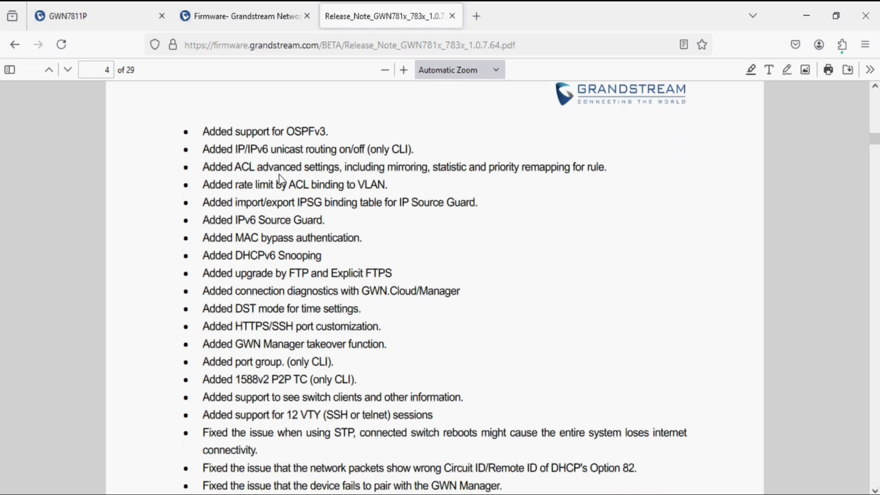
{"action": "scroll", "coordinate": [280, 178], "scroll_direction": "down", "scroll_amount": 2}
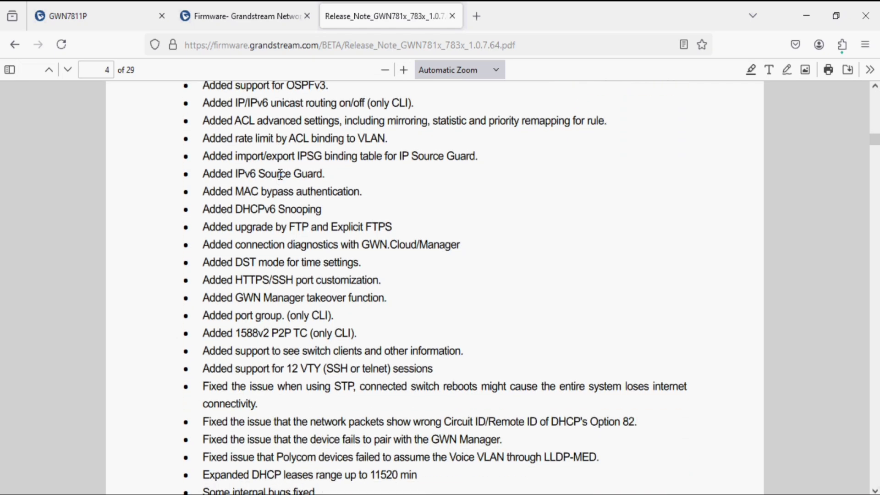
Step: Search the PDF for 'loo' to reach the Add loopback detection section on page 8
{"action": "key", "text": "ctrl+f"}
{"action": "type", "text": "loop"}
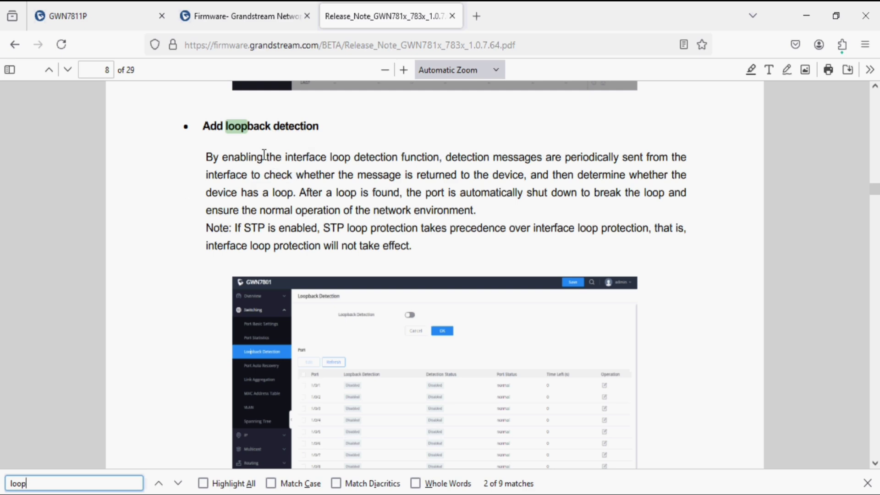
{"action": "left_click_drag", "start_coordinate": [203, 126], "coordinate": [319, 124]}
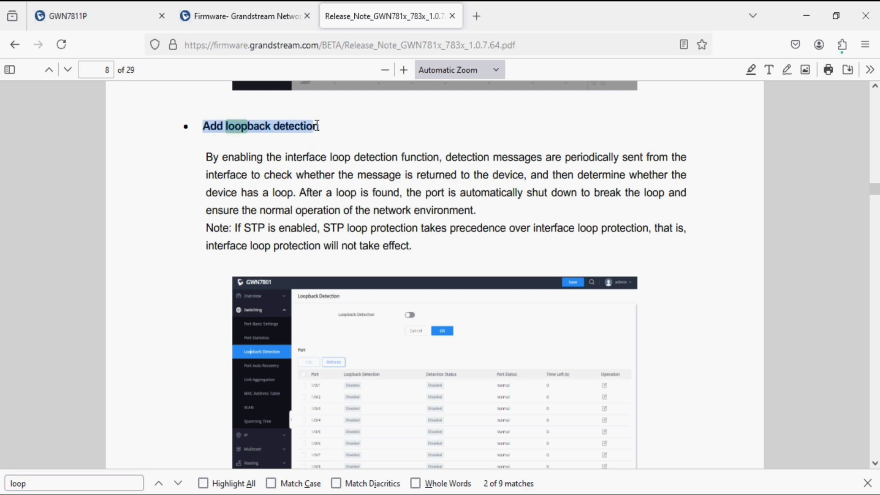
{"action": "left_click", "coordinate": [332, 155]}
{"action": "scroll", "coordinate": [332, 154], "scroll_direction": "up", "scroll_amount": 3}
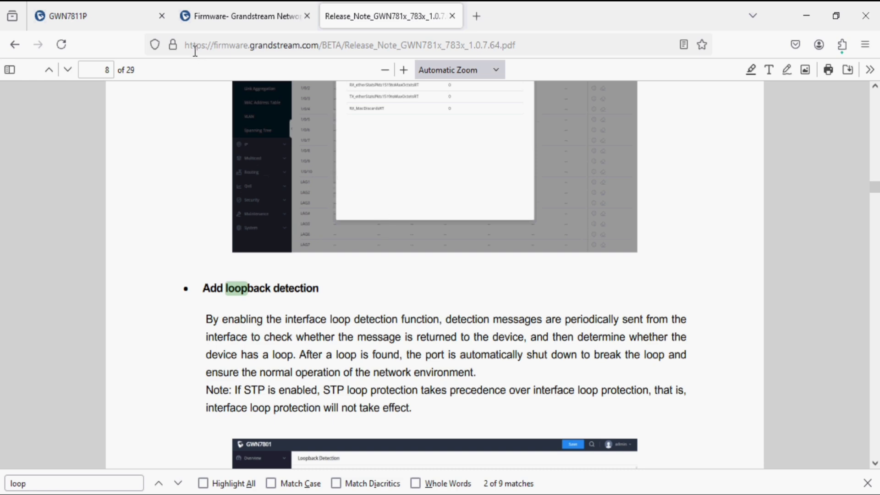
Step: Match the listed 1.0.7.64 beta against the switch's System Version 1.0.7.64, then expand Switching
{"action": "left_click", "coordinate": [213, 16]}
{"action": "left_click_drag", "start_coordinate": [709, 306], "coordinate": [683, 307]}
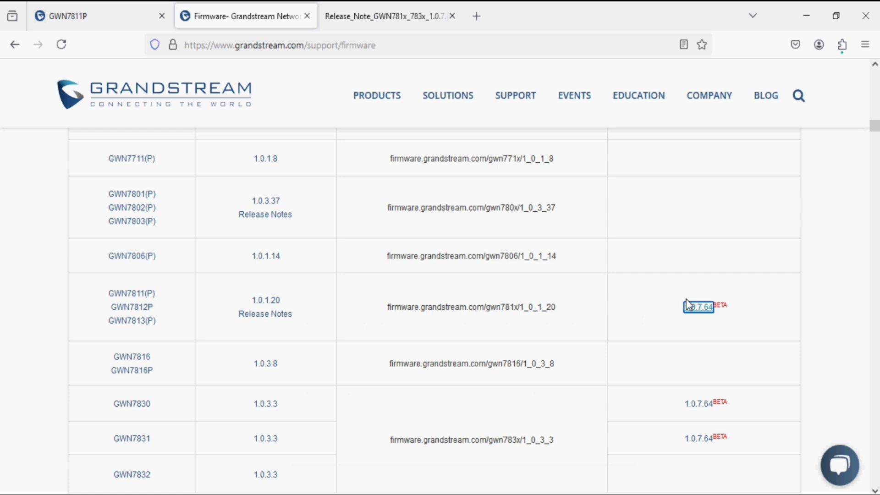
{"action": "left_click", "coordinate": [89, 20]}
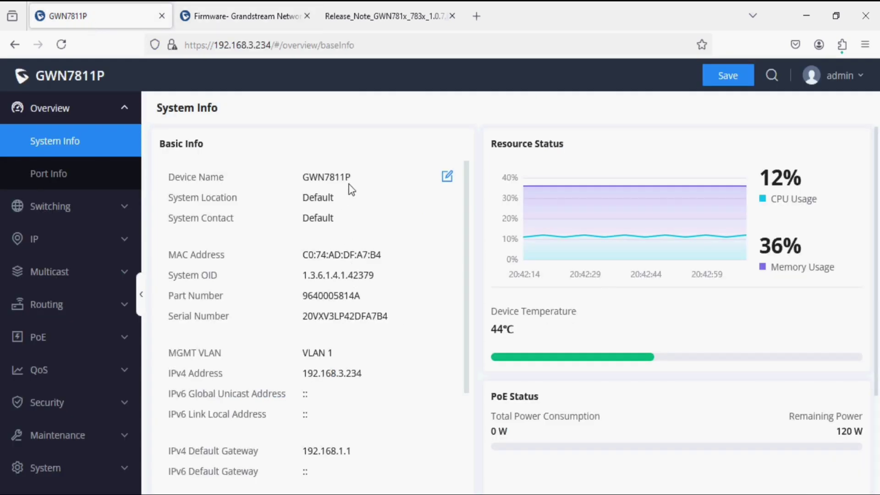
{"action": "left_click_drag", "start_coordinate": [352, 190], "coordinate": [298, 186]}
{"action": "scroll", "coordinate": [320, 252], "scroll_direction": "down", "scroll_amount": 3}
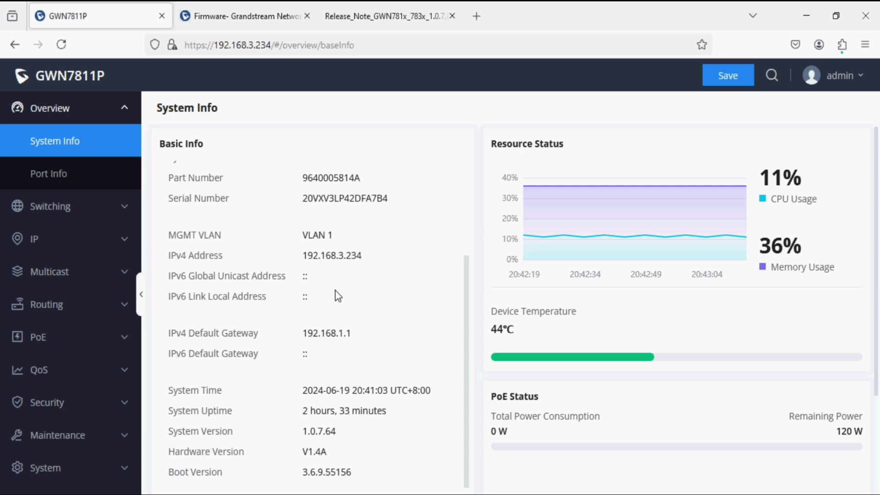
{"action": "left_click_drag", "start_coordinate": [345, 436], "coordinate": [295, 433]}
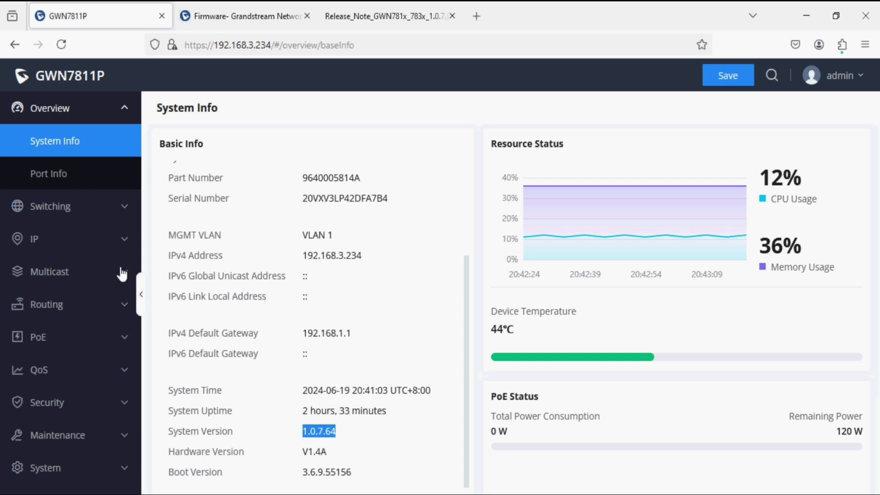
{"action": "left_click", "coordinate": [80, 217]}
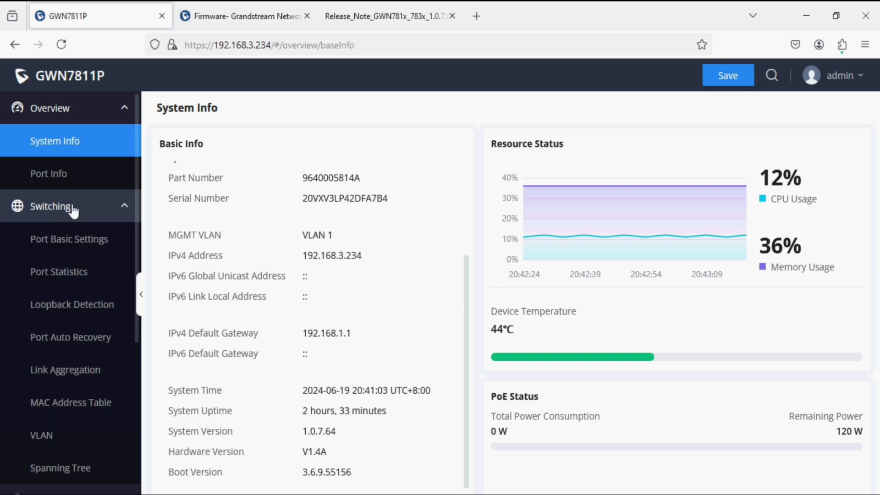
Step: Enable Loopback Detection globally, saved with protocol type 0x8999 and a 30-second detect interval
{"action": "left_click", "coordinate": [84, 306]}
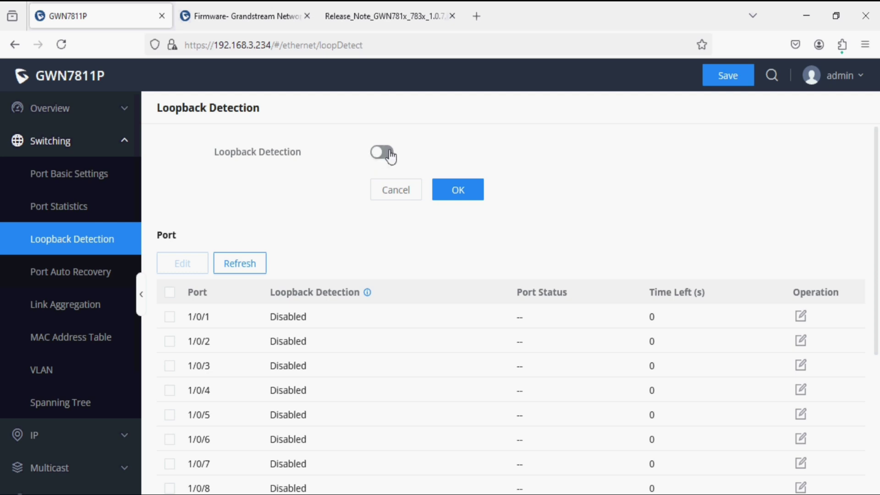
{"action": "left_click", "coordinate": [383, 152]}
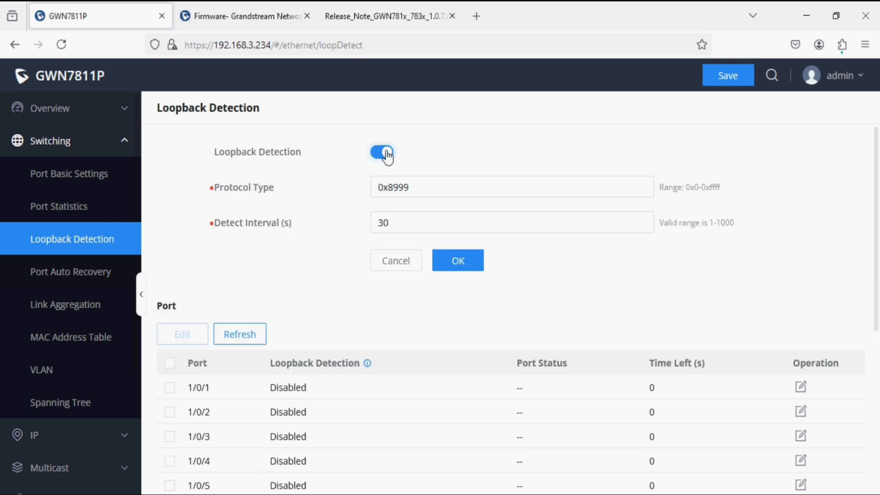
{"action": "left_click", "coordinate": [449, 259]}
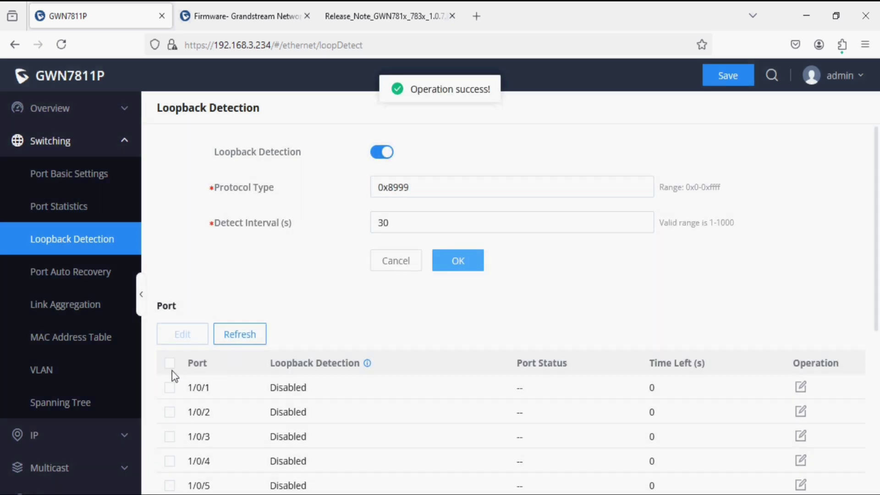
{"action": "scroll", "coordinate": [170, 370], "scroll_direction": "down", "scroll_amount": 2}
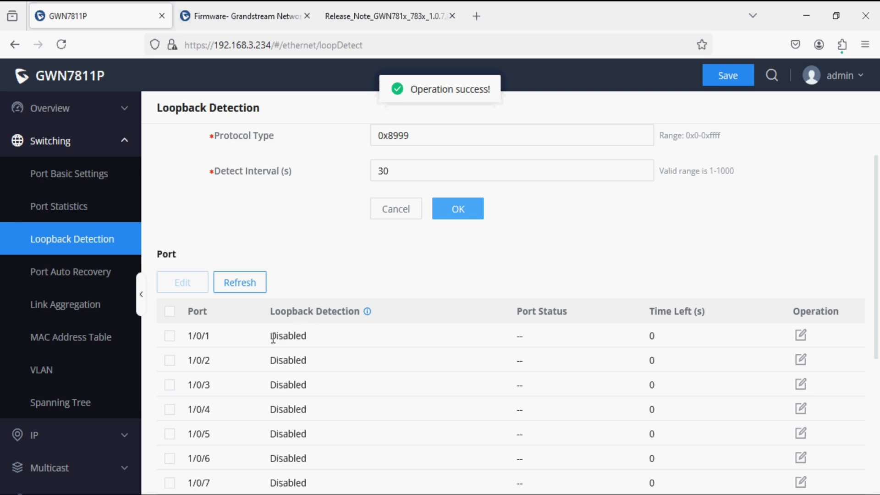
{"action": "left_click_drag", "start_coordinate": [273, 338], "coordinate": [310, 337]}
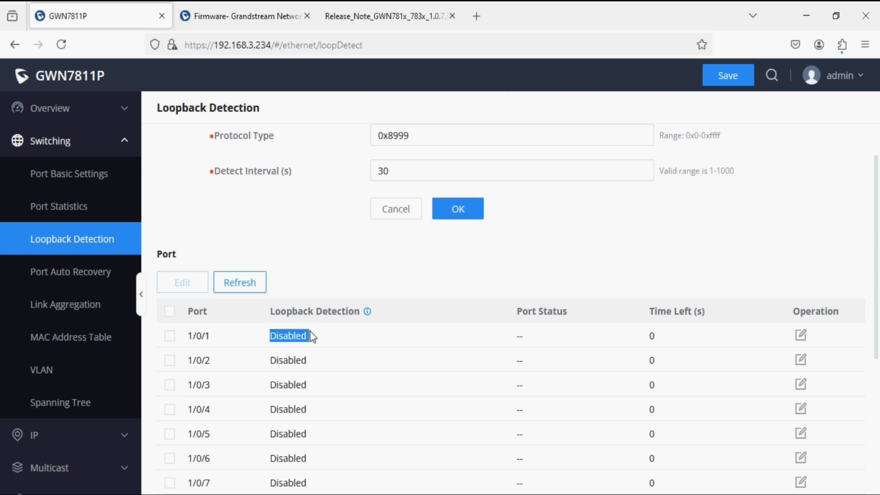
Step: Enable loopback detection on all ports and check that 1/0/1–1/0/10 and LAG1–LAG5 show Enabled
{"action": "left_click", "coordinate": [168, 313]}
{"action": "left_click", "coordinate": [179, 287]}
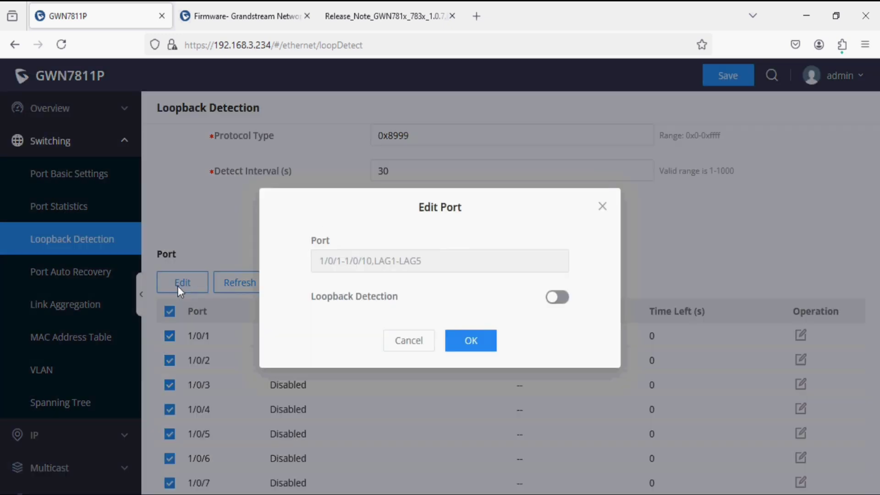
{"action": "left_click", "coordinate": [556, 297]}
{"action": "left_click", "coordinate": [469, 343]}
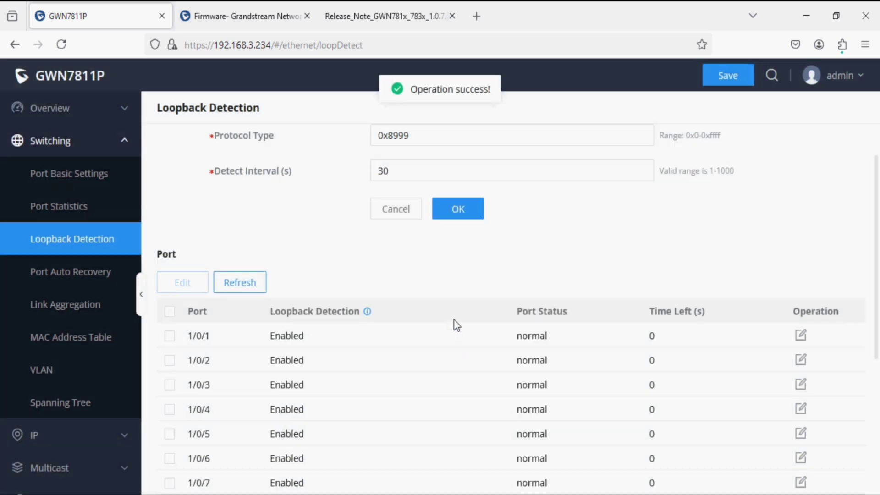
{"action": "left_click_drag", "start_coordinate": [270, 325], "coordinate": [295, 387]}
{"action": "scroll", "coordinate": [296, 394], "scroll_direction": "down", "scroll_amount": 5}
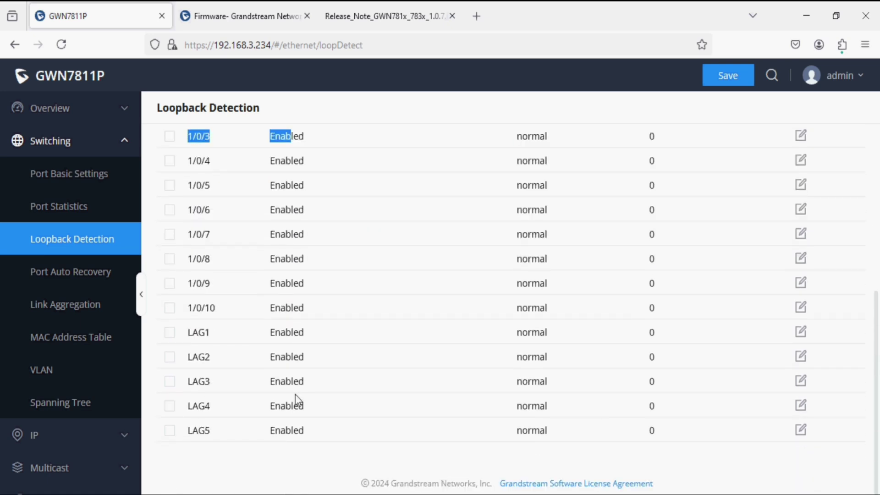
{"action": "scroll", "coordinate": [295, 394], "scroll_direction": "up", "scroll_amount": 6}
{"action": "left_click", "coordinate": [295, 393]}
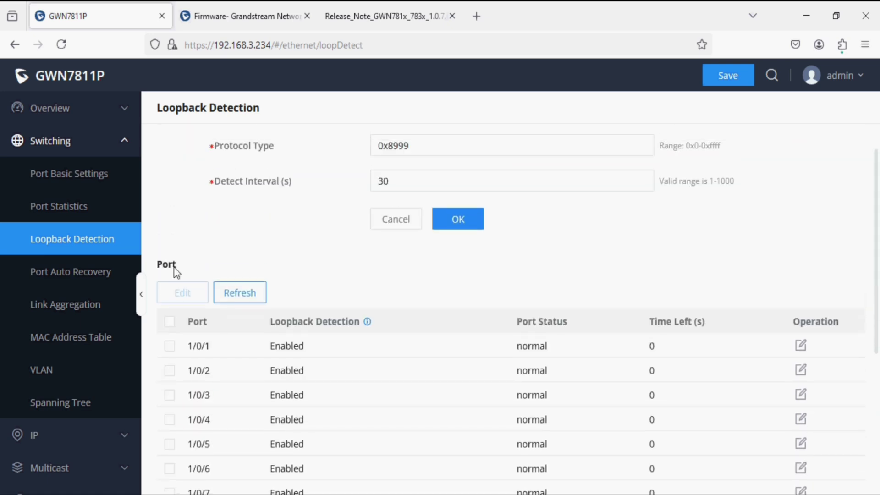
Step: Tick All recovery items in Port Auto Recovery with 30 s delay, apply, and save the configuration
{"action": "left_click", "coordinate": [92, 271]}
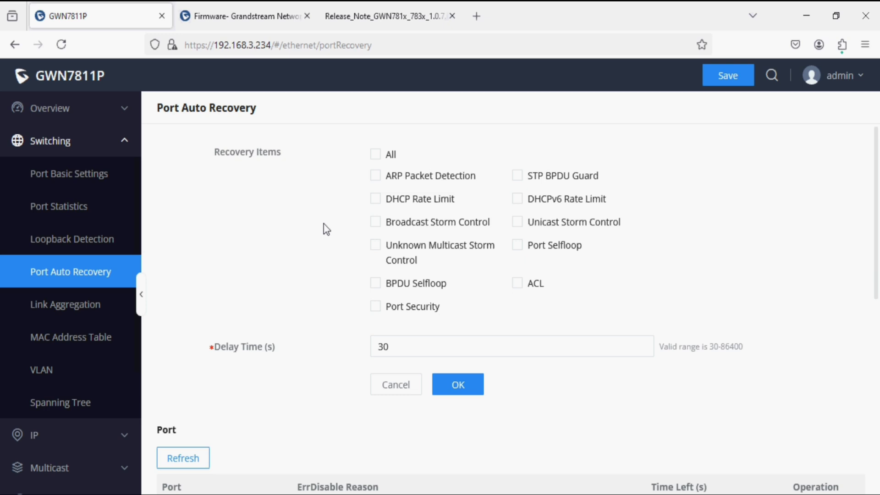
{"action": "scroll", "coordinate": [328, 261], "scroll_direction": "down", "scroll_amount": 3}
{"action": "scroll", "coordinate": [328, 261], "scroll_direction": "up", "scroll_amount": 3}
{"action": "left_click", "coordinate": [375, 154]}
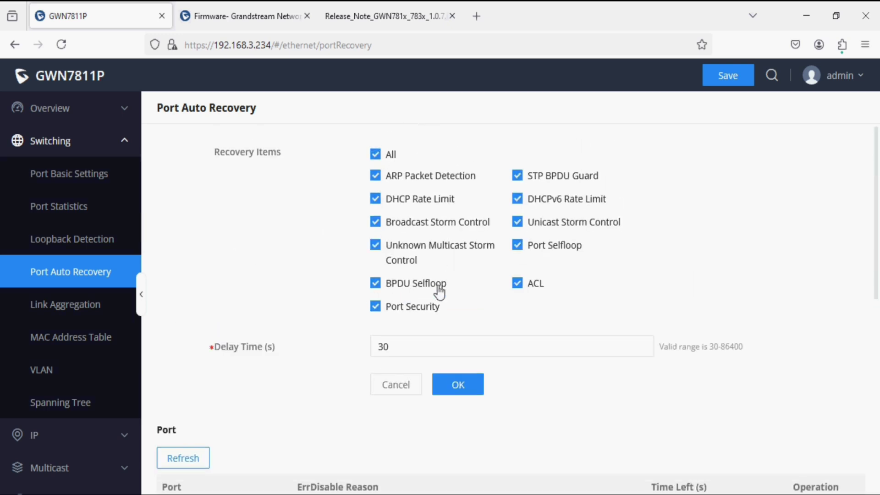
{"action": "left_click_drag", "start_coordinate": [447, 288], "coordinate": [396, 290]}
{"action": "left_click", "coordinate": [460, 390]}
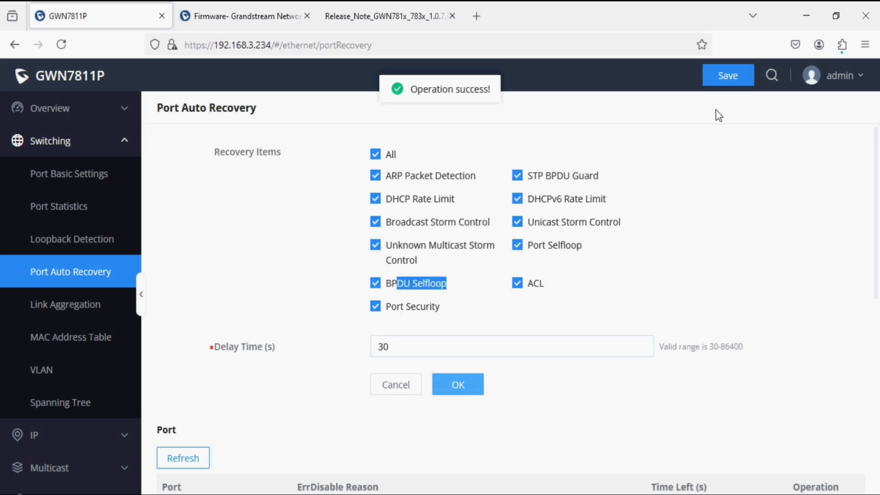
{"action": "left_click", "coordinate": [729, 79]}
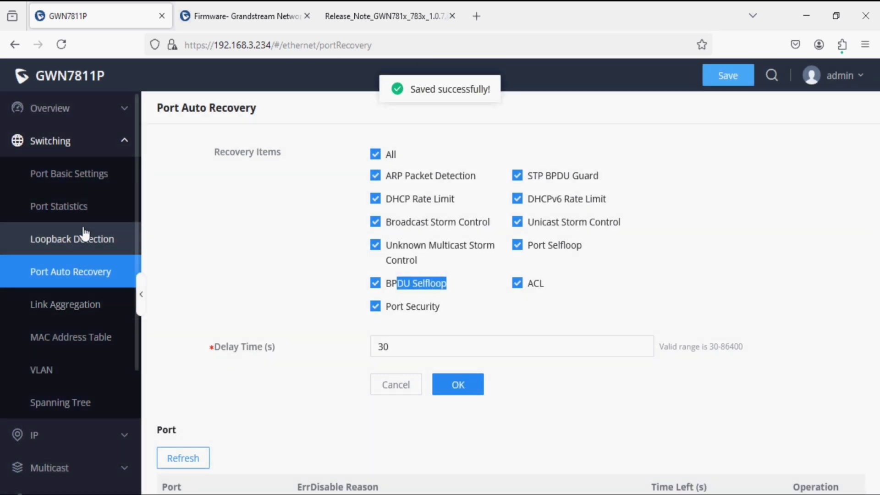
Step: Return to the Loopback Detection page, where ports 1/0/1–1/0/5 show Enabled and normal
{"action": "left_click", "coordinate": [84, 232]}
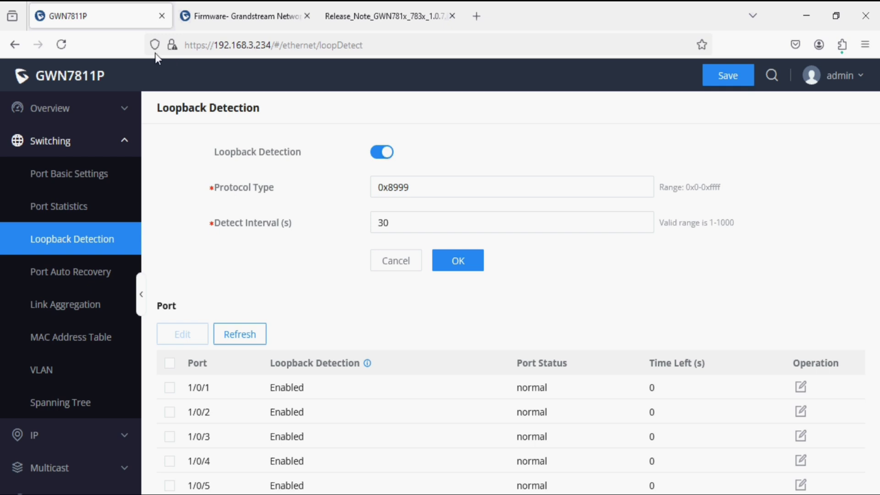
Step: Reload the Loopback Detection page and check that port 1/0/1 shows selfloop with 23 seconds left
{"action": "left_click", "coordinate": [60, 46]}
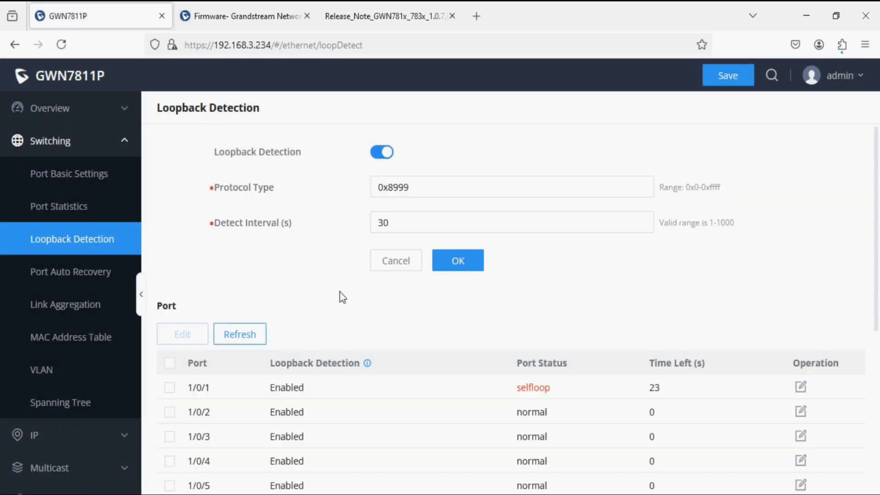
{"action": "left_click_drag", "start_coordinate": [558, 390], "coordinate": [513, 390]}
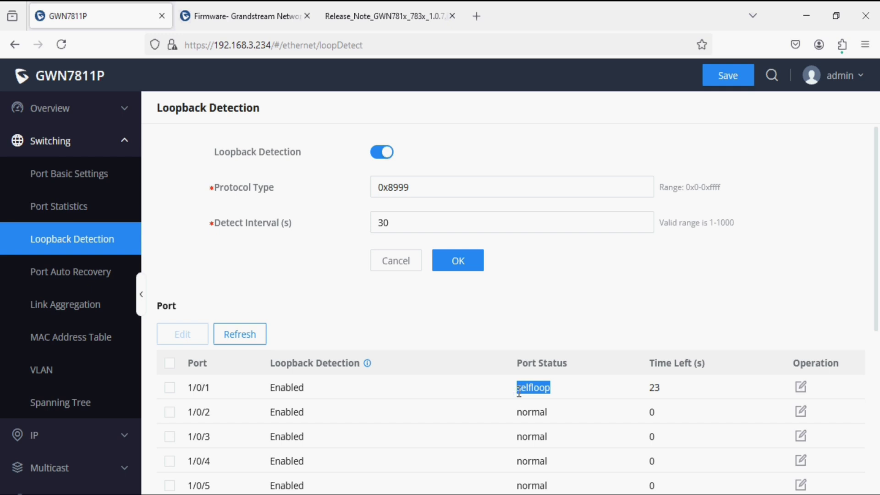
{"action": "left_click", "coordinate": [522, 388]}
{"action": "scroll", "coordinate": [334, 396], "scroll_direction": "down", "scroll_amount": 1}
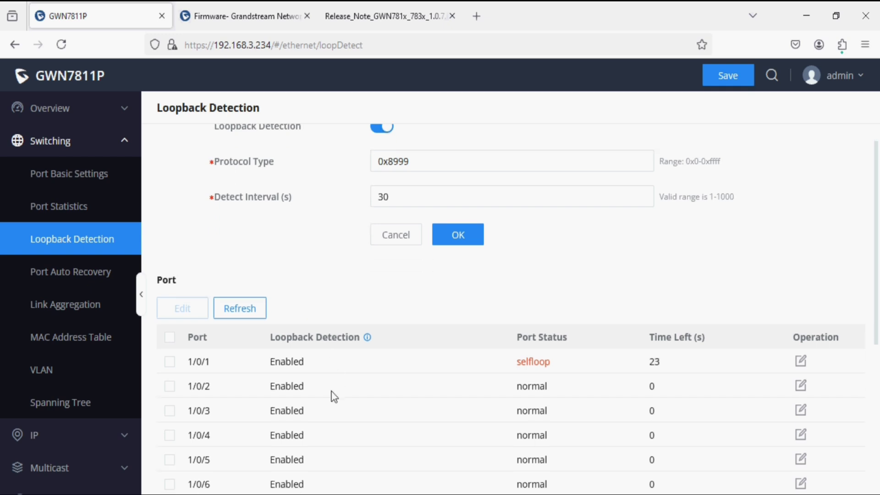
{"action": "left_click_drag", "start_coordinate": [195, 364], "coordinate": [211, 388]}
{"action": "left_click_drag", "start_coordinate": [552, 369], "coordinate": [514, 369]}
Step: In Port Auto Recovery, read port 1/0/1's ErrDisable Reason showing selfloop detection
{"action": "left_click", "coordinate": [110, 280]}
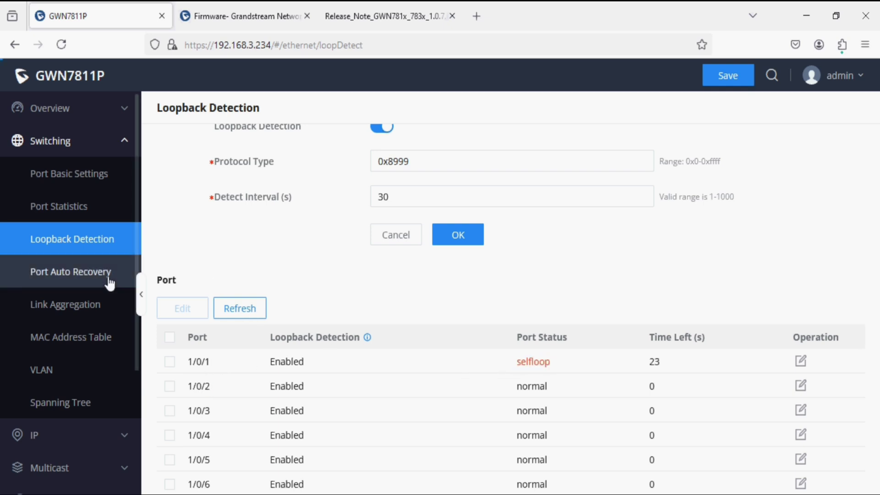
{"action": "scroll", "coordinate": [392, 316], "scroll_direction": "down", "scroll_amount": 3}
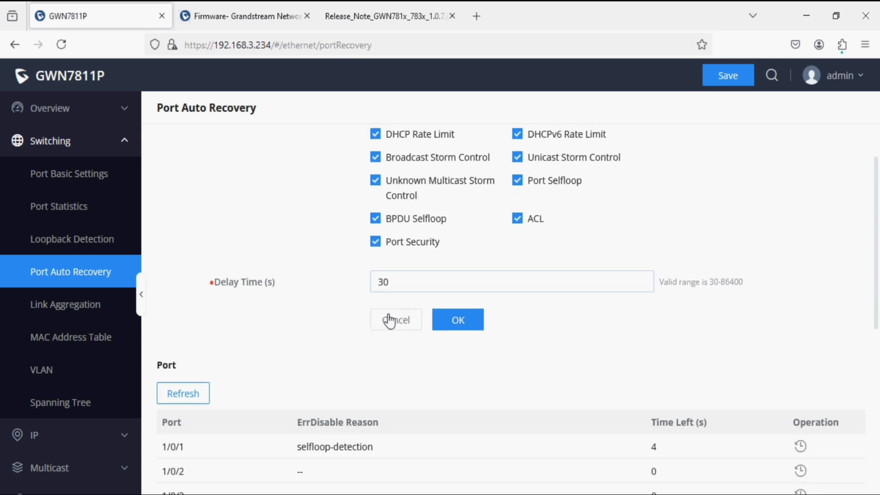
{"action": "left_click_drag", "start_coordinate": [382, 359], "coordinate": [281, 370]}
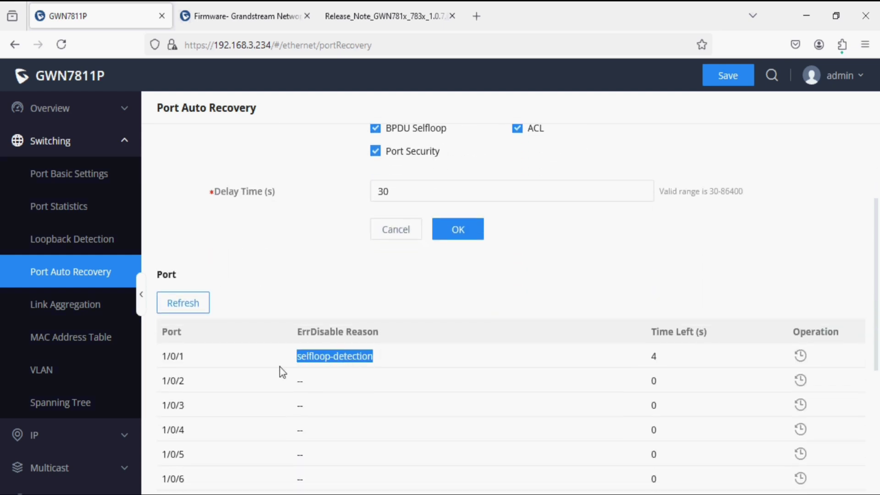
{"action": "left_click_drag", "start_coordinate": [324, 332], "coordinate": [368, 331]}
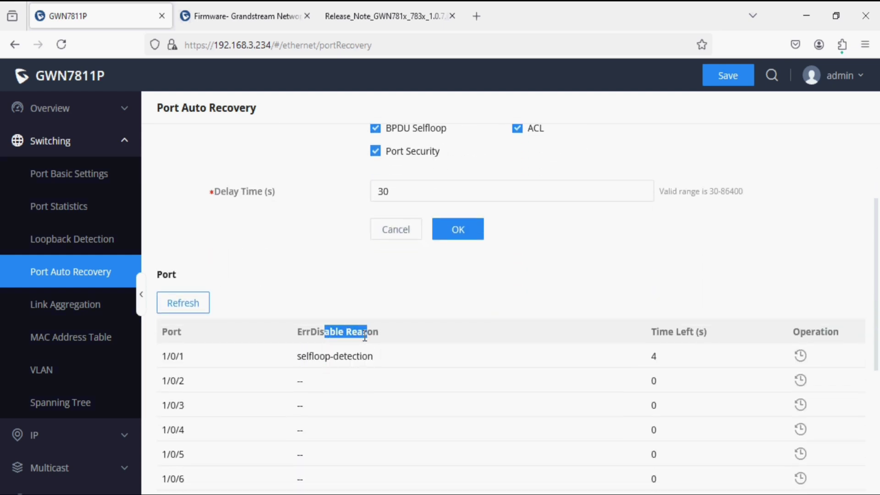
{"action": "left_click_drag", "start_coordinate": [307, 356], "coordinate": [371, 357]}
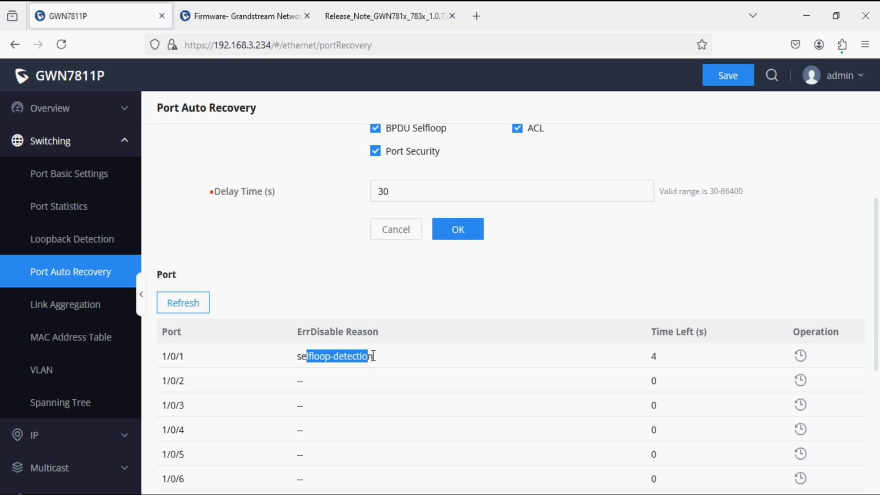
{"action": "left_click", "coordinate": [418, 295]}
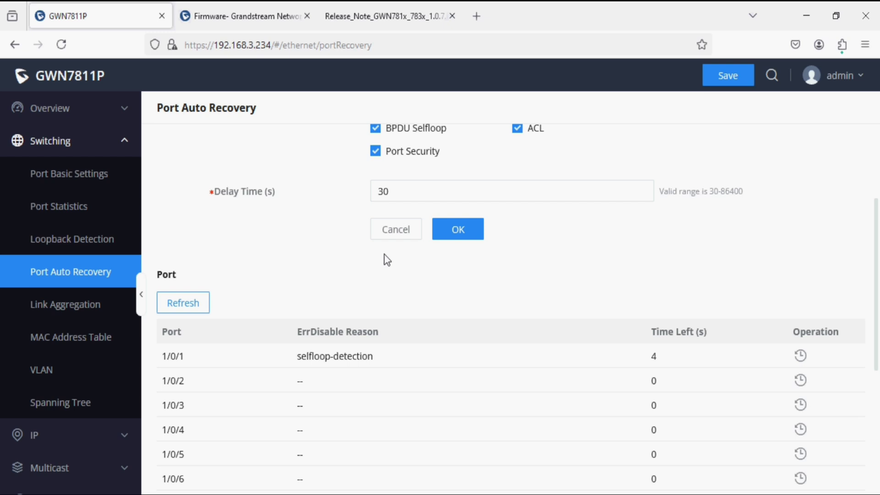
Step: Check the 30-second delay and reload until port 1/0/1's reason shows -- with 0 seconds left
{"action": "left_click", "coordinate": [383, 191]}
{"action": "double_click", "coordinate": [387, 190]}
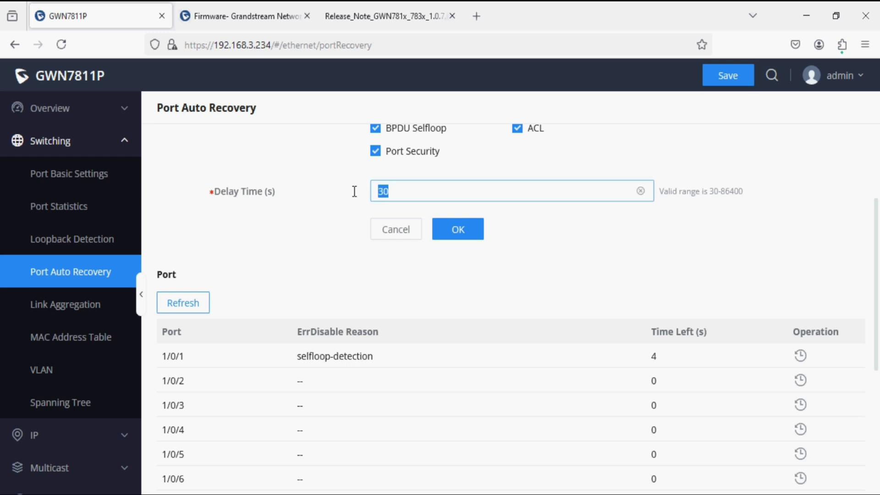
{"action": "left_click", "coordinate": [61, 45]}
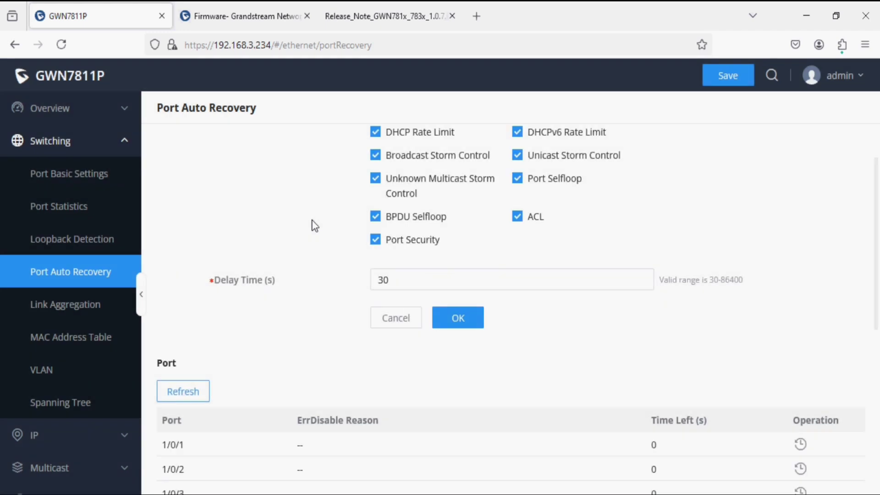
{"action": "scroll", "coordinate": [325, 354], "scroll_direction": "down", "scroll_amount": 1}
{"action": "left_click_drag", "start_coordinate": [348, 401], "coordinate": [290, 399]}
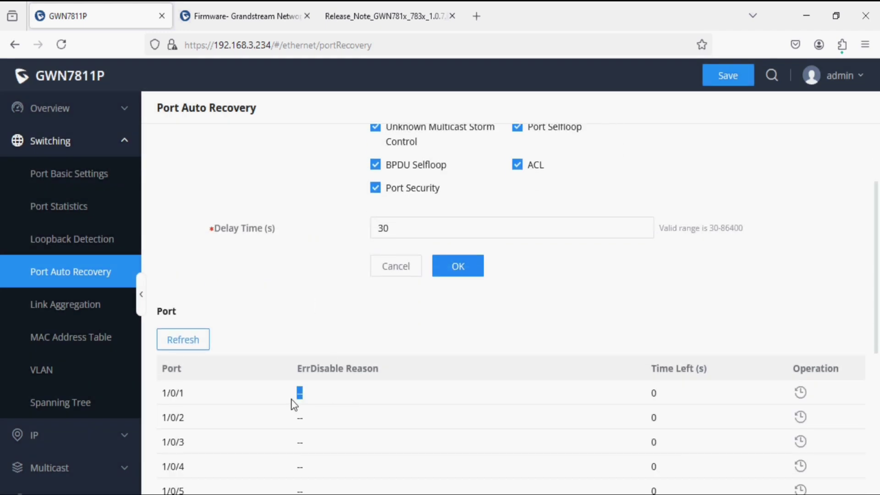
{"action": "key", "text": "F5"}
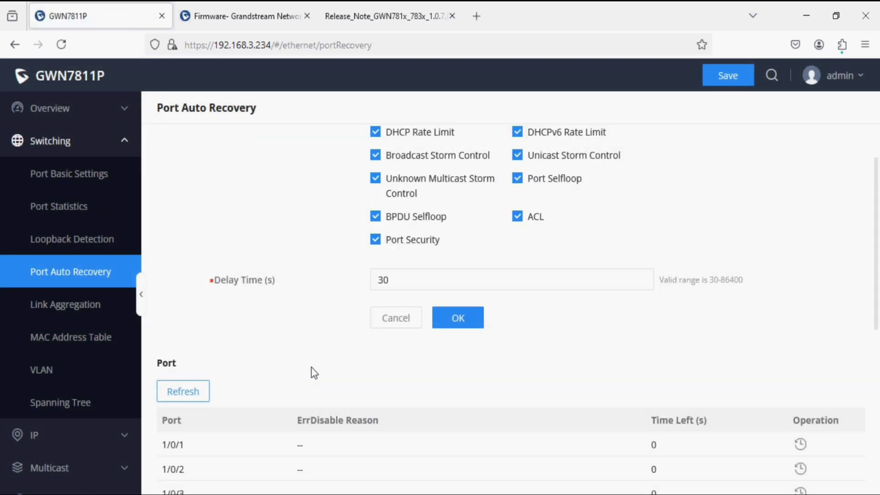
{"action": "scroll", "coordinate": [314, 365], "scroll_direction": "down", "scroll_amount": 3}
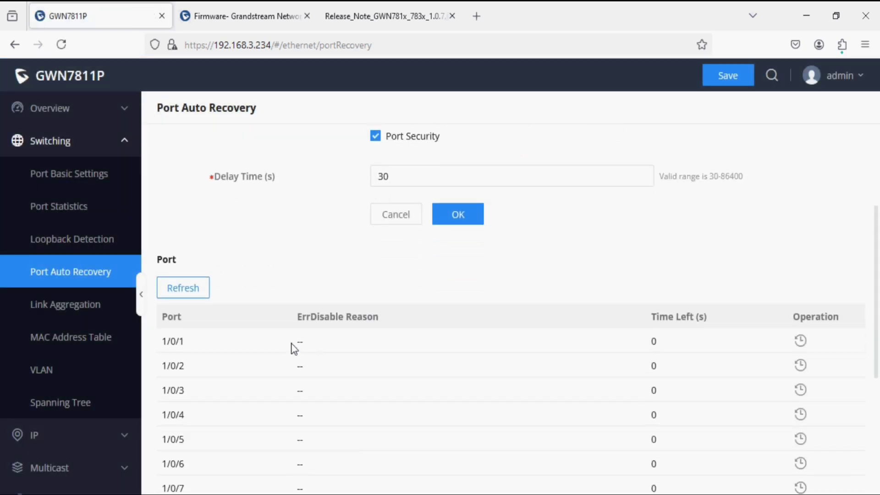
Step: Confirm port 1/0/1 reads normal, then check the GWN7811(P)/7812P/7813(P) row's 1.0.7.64 beta listing
{"action": "left_click", "coordinate": [67, 238]}
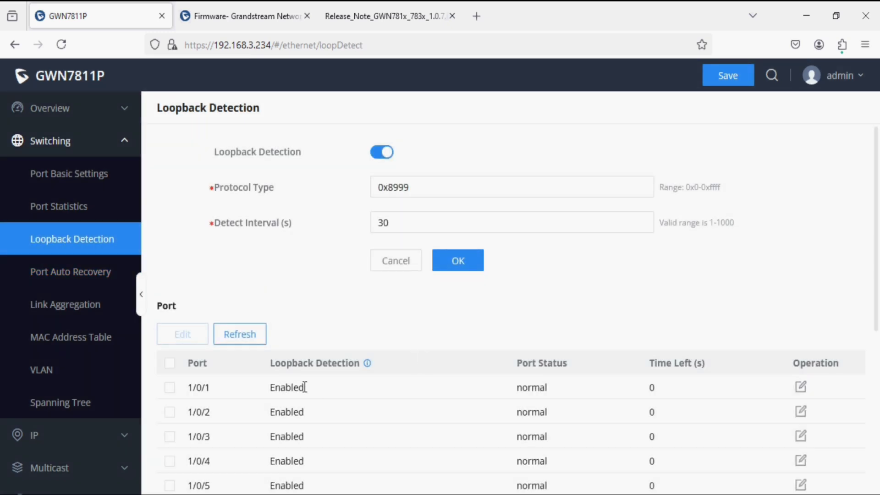
{"action": "left_click_drag", "start_coordinate": [553, 389], "coordinate": [516, 393]}
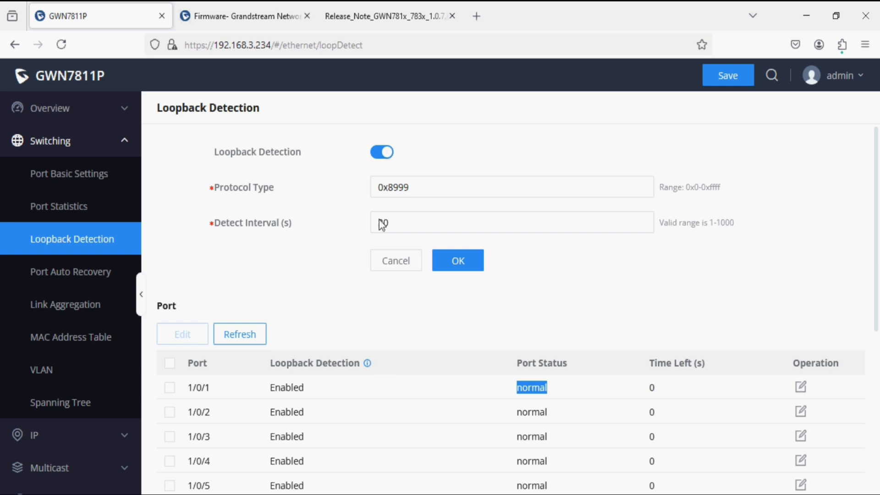
{"action": "left_click", "coordinate": [273, 21]}
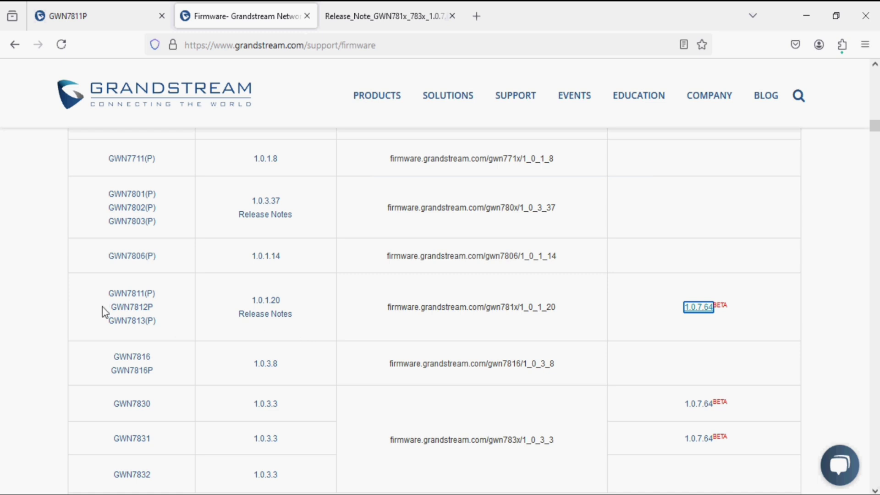
{"action": "left_click_drag", "start_coordinate": [93, 293], "coordinate": [170, 326]}
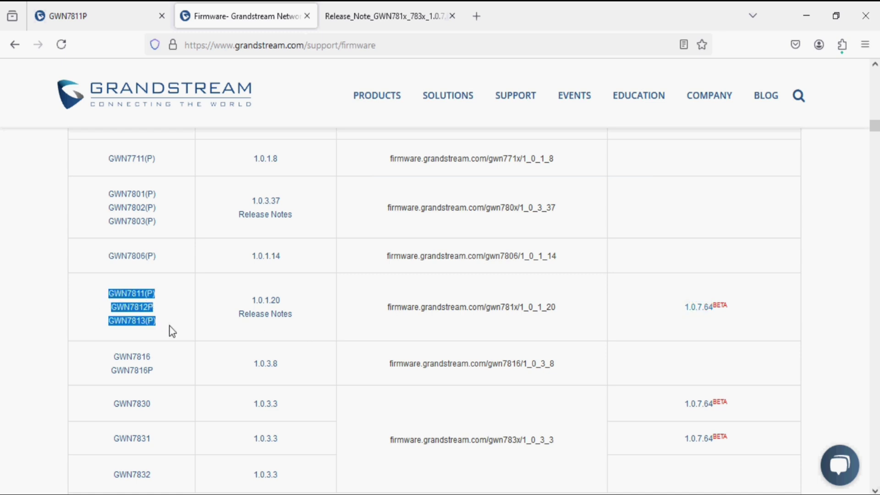